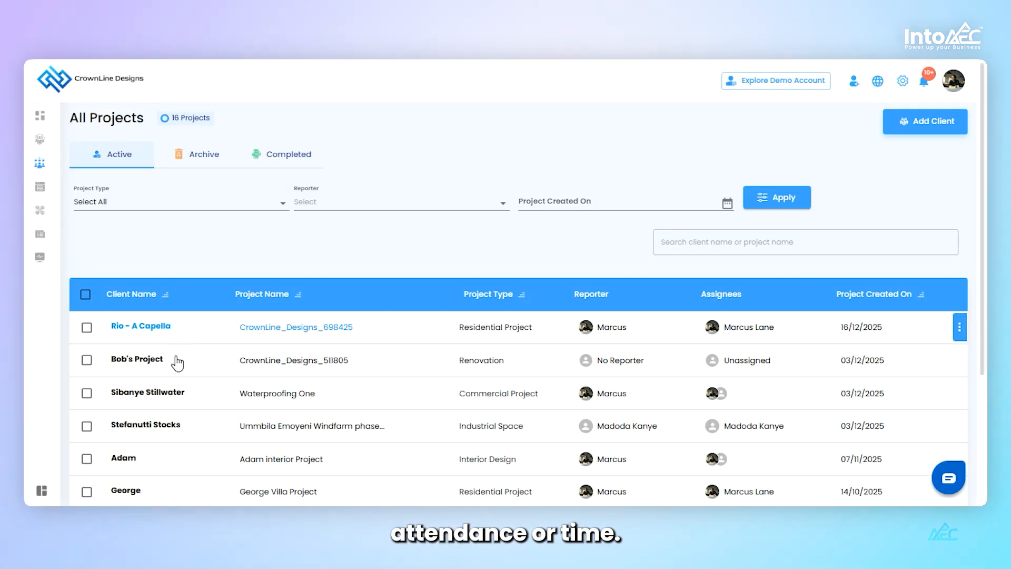
Open Time Tracking under Project Management for the Grace Residential project and review its employee time sheets.
scroll(176, 388, "down", 4)
left_click(150, 444)
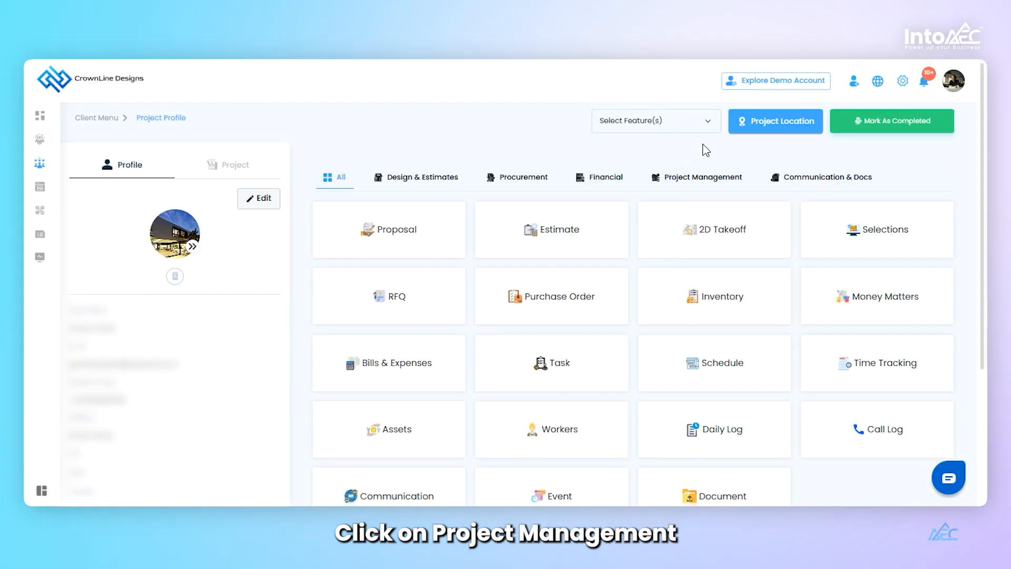
left_click(685, 181)
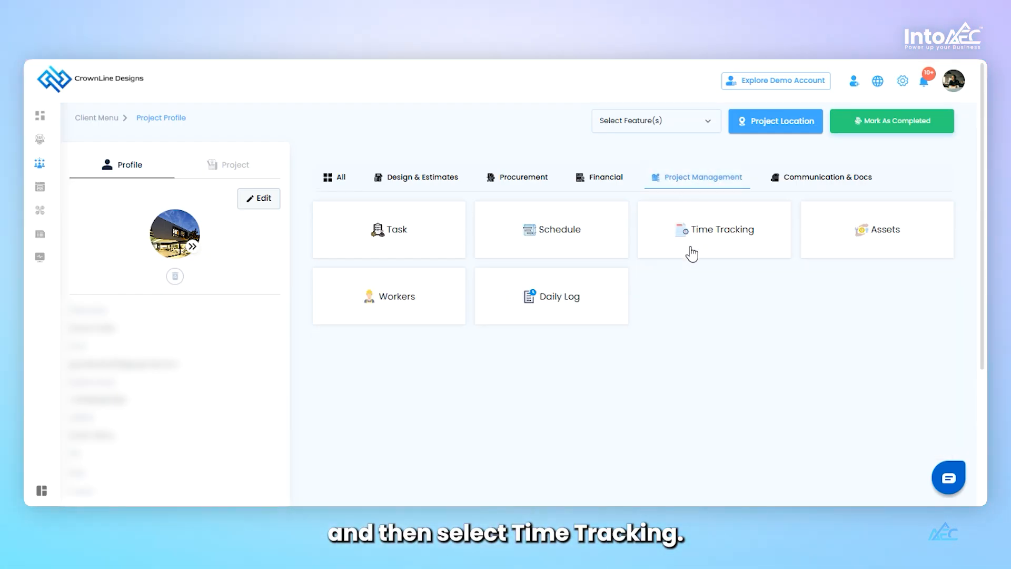
left_click(707, 248)
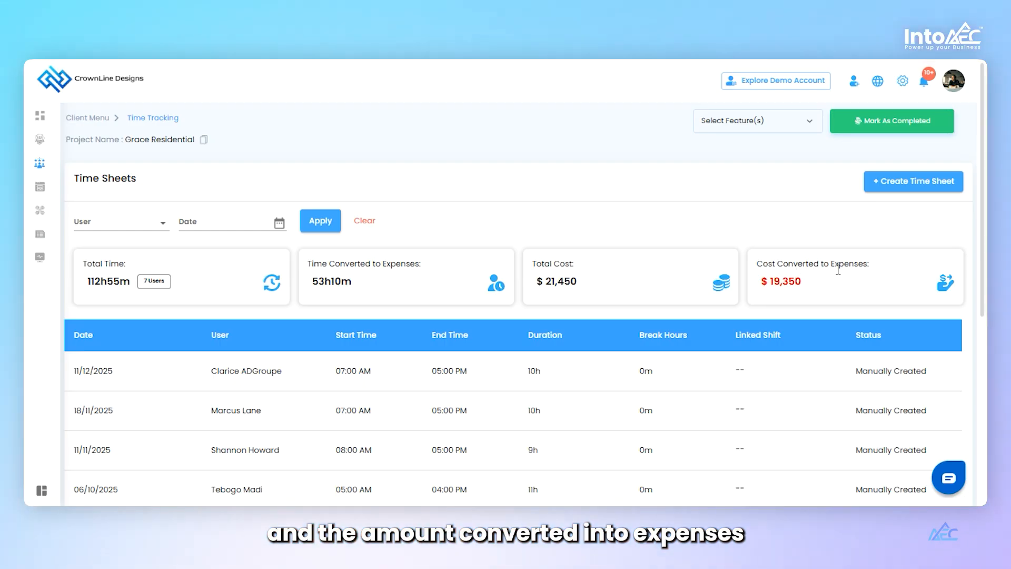
scroll(572, 275, "down", 1)
scroll(572, 275, "down", 5)
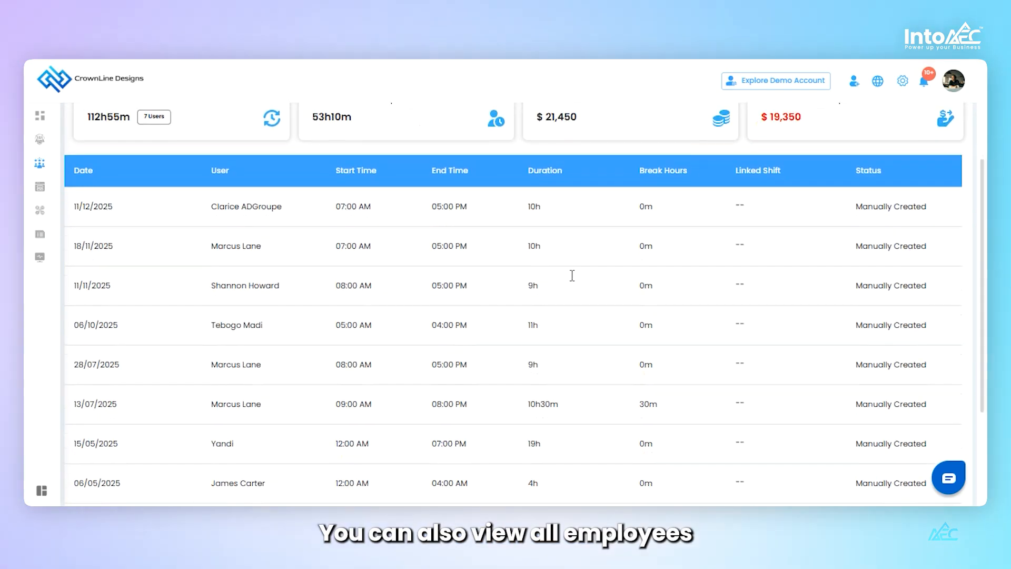
scroll(572, 275, "up", 4)
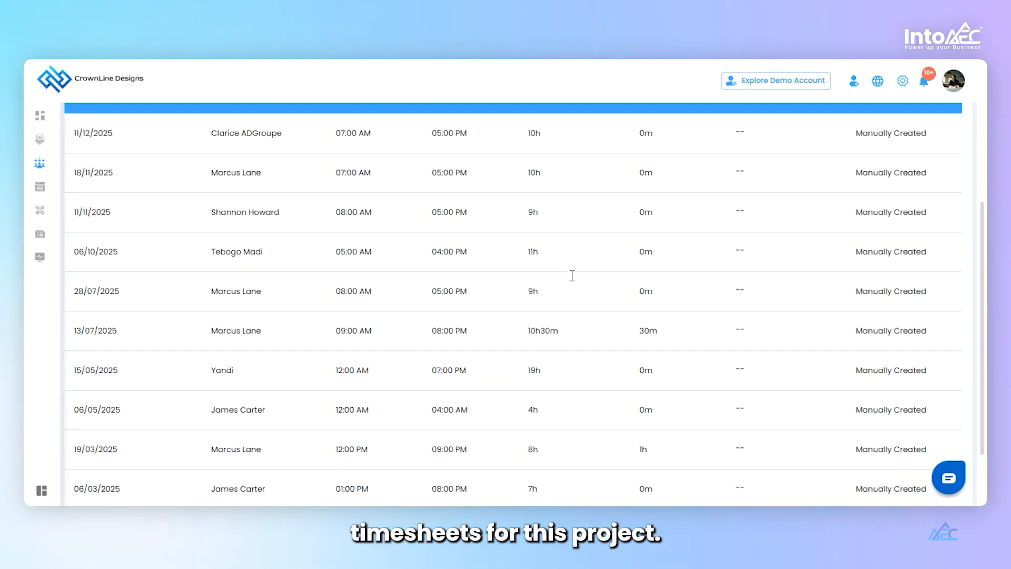
scroll(572, 274, "up", 3)
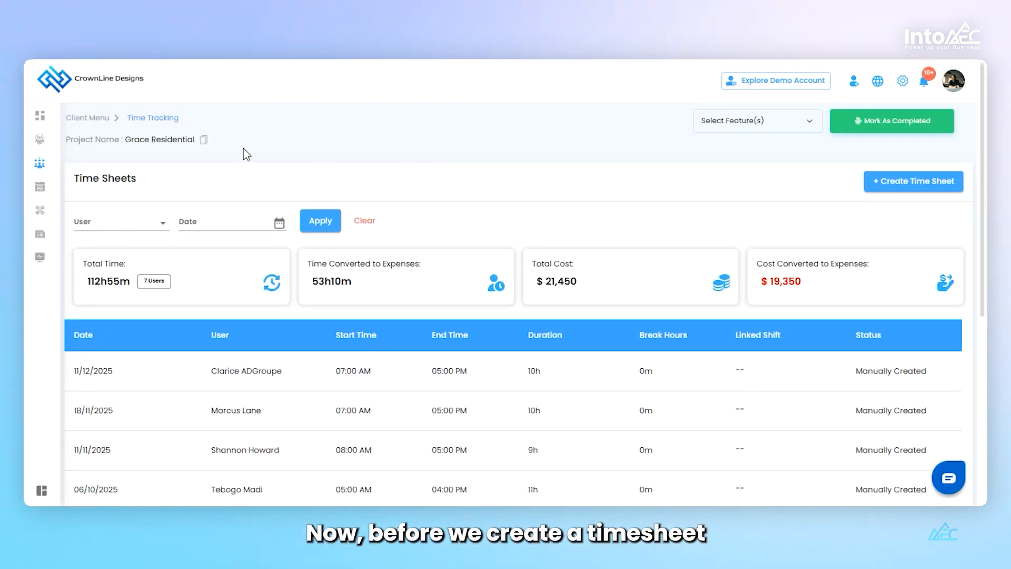
Return to the project profile, open its project locations and start a new pin location.
left_click(95, 120)
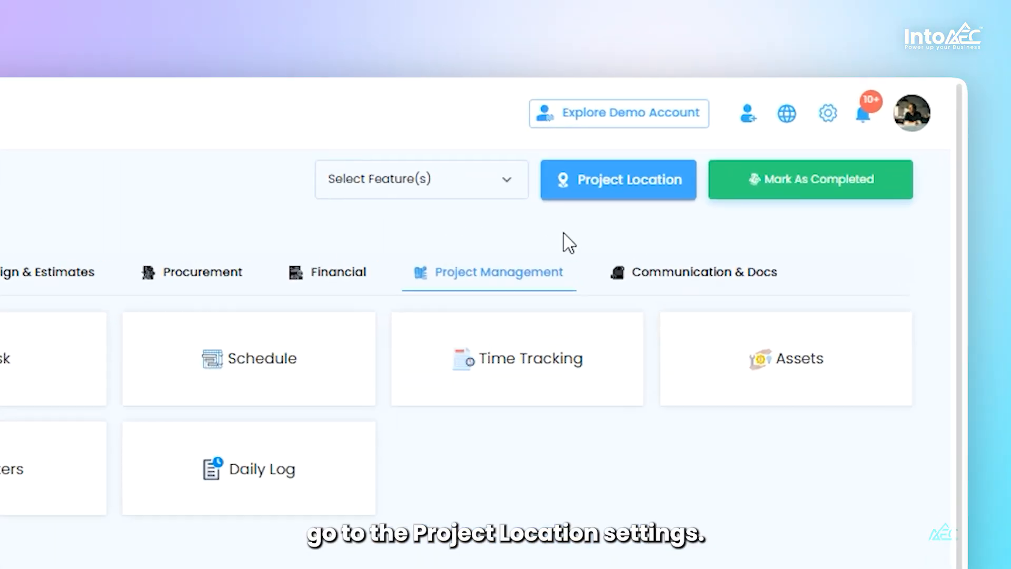
left_click(611, 184)
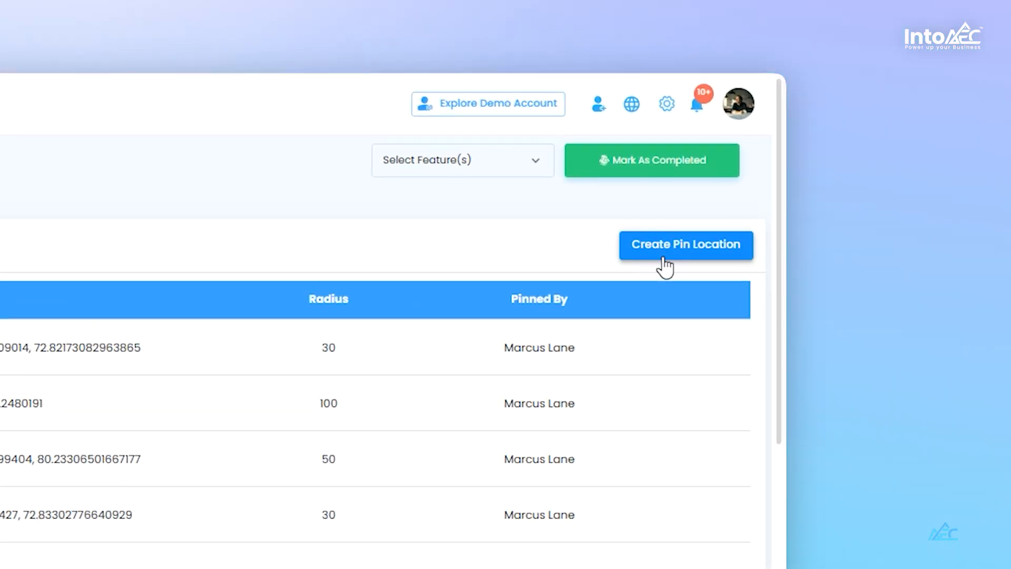
left_click(668, 262)
Pick USA as the site location, refine the search to Times Square, and adjust the spot on the map.
left_click(63, 315)
type("us")
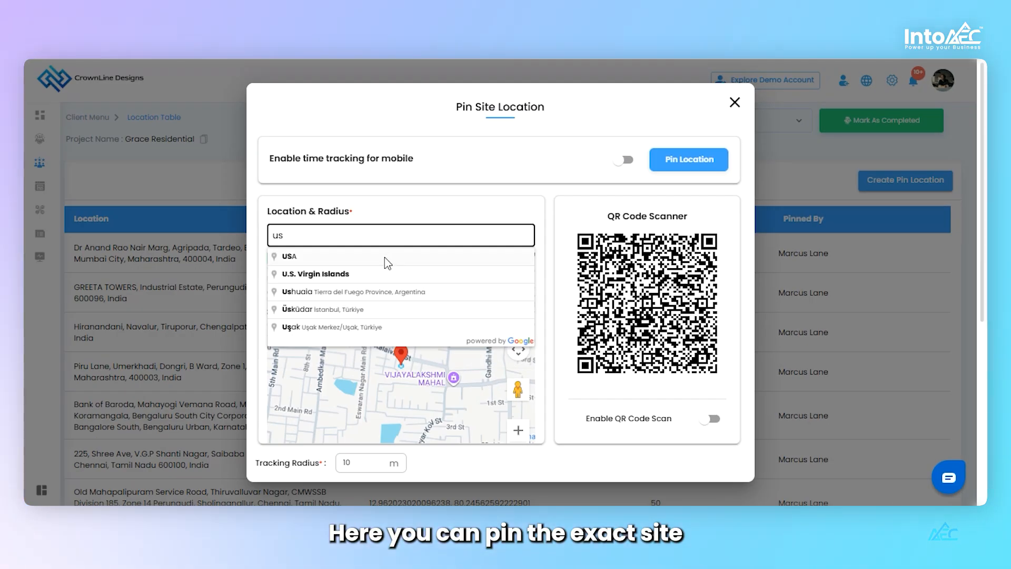
left_click(386, 257)
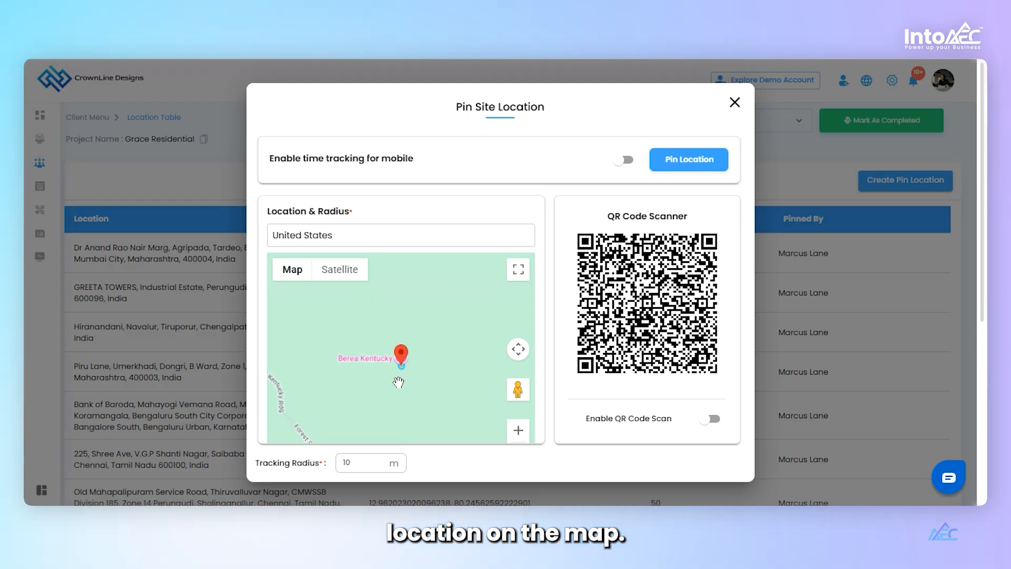
scroll(398, 380, "up", 2)
left_click(366, 226)
type(", t")
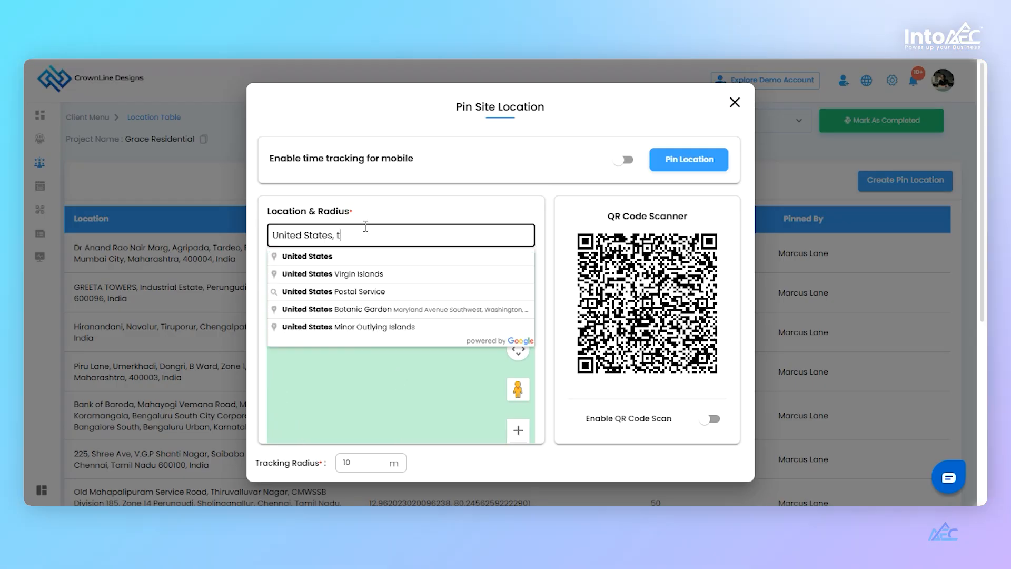
type("ime")
left_click(362, 256)
left_click_drag(372, 364, 435, 361)
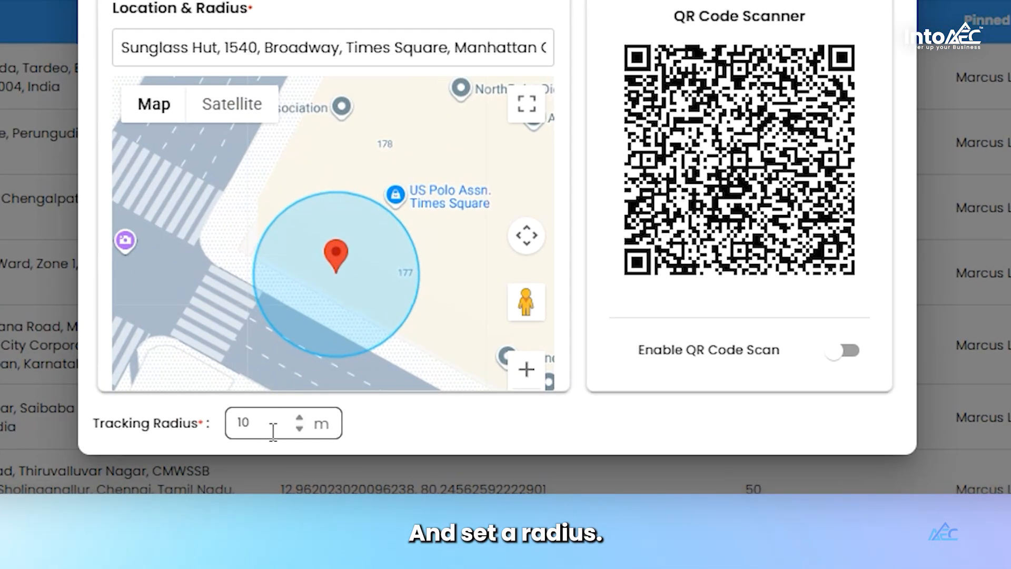
Set the site's tracking radius to 30 m.
left_click(364, 468)
key("BackSpace")
key("BackSpace")
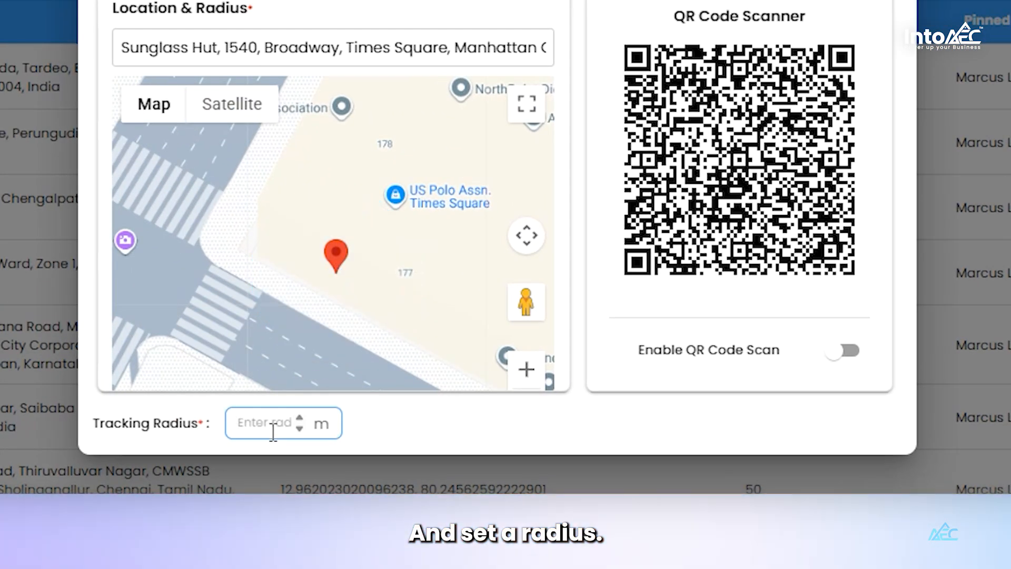
type("30")
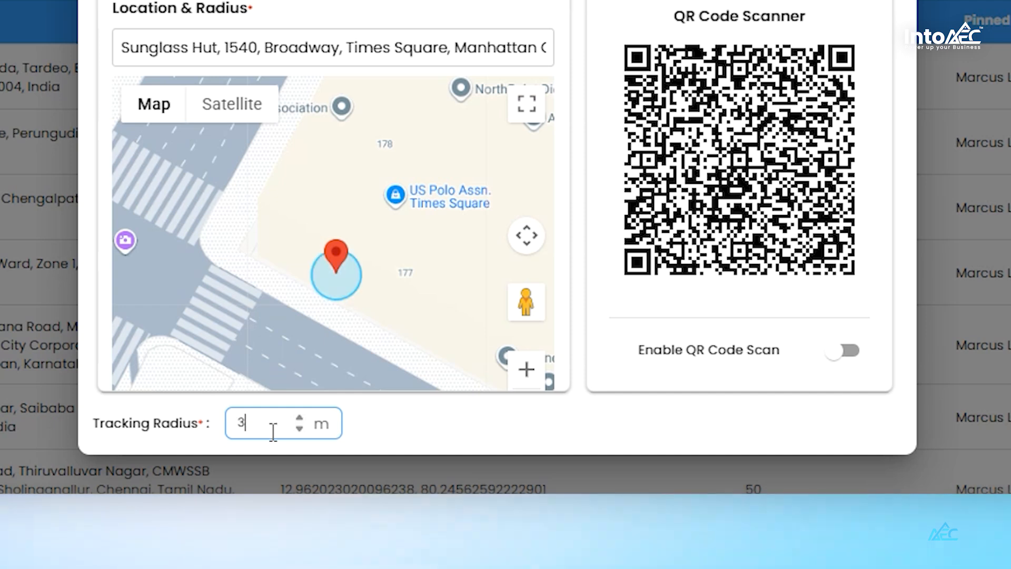
scroll(411, 376, "down", 3)
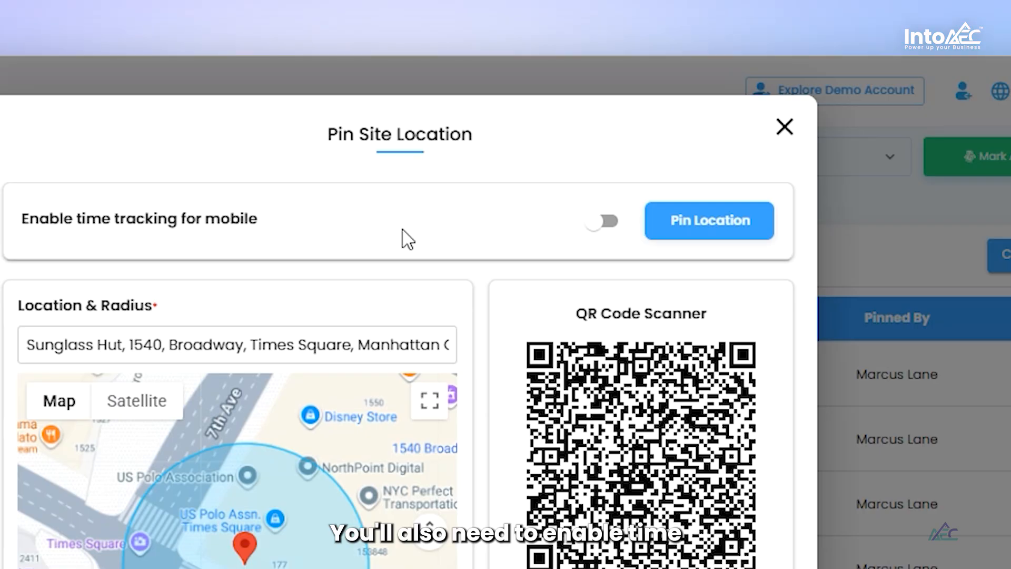
Enable mobile time tracking and QR code scanning for the site, and close the form without pinning the location.
left_click(597, 224)
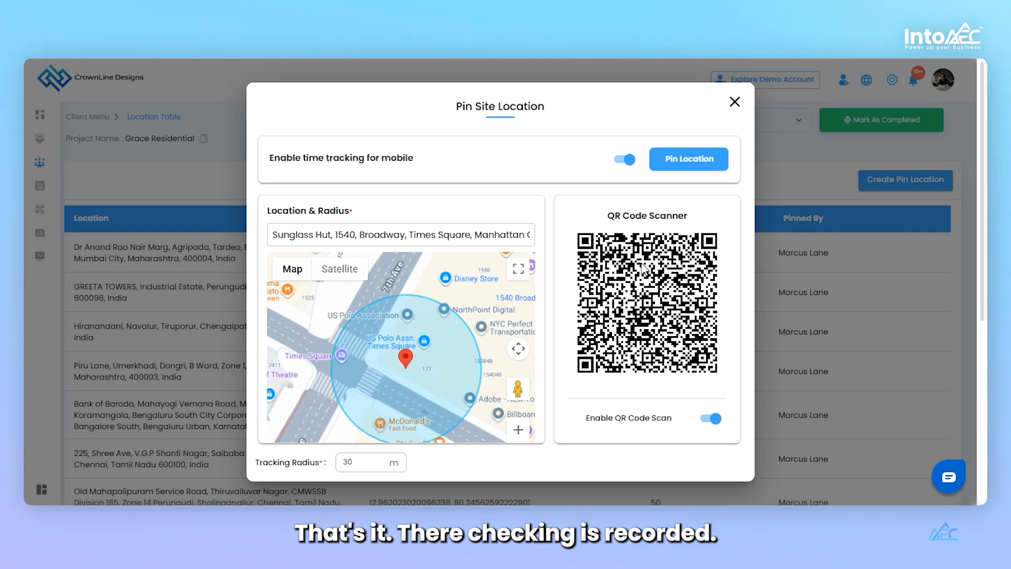
left_click(735, 103)
Start a new time sheet in the project's Time Tracking for the first listed employee, dated 29/12/2025.
left_click(91, 118)
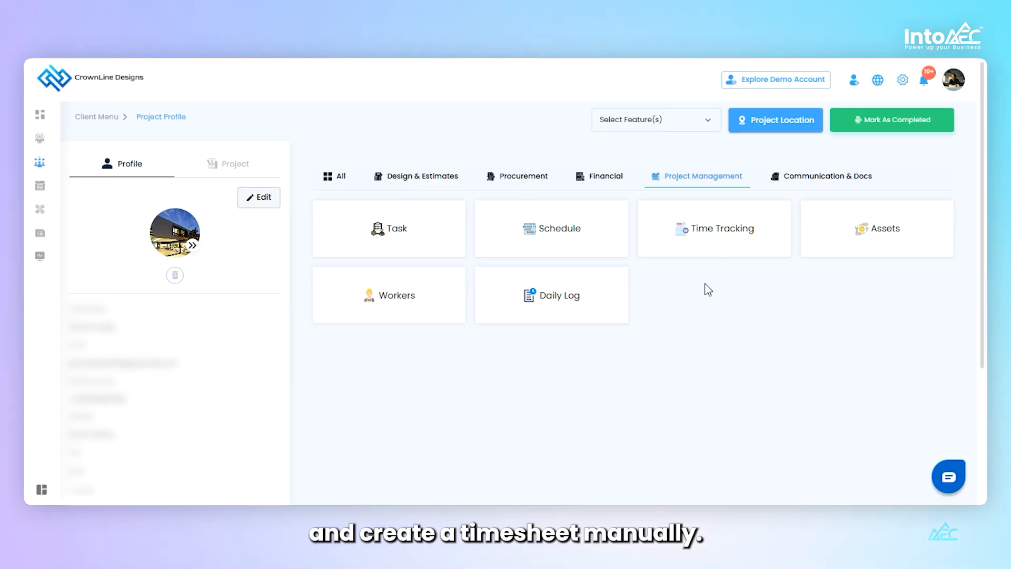
left_click(733, 247)
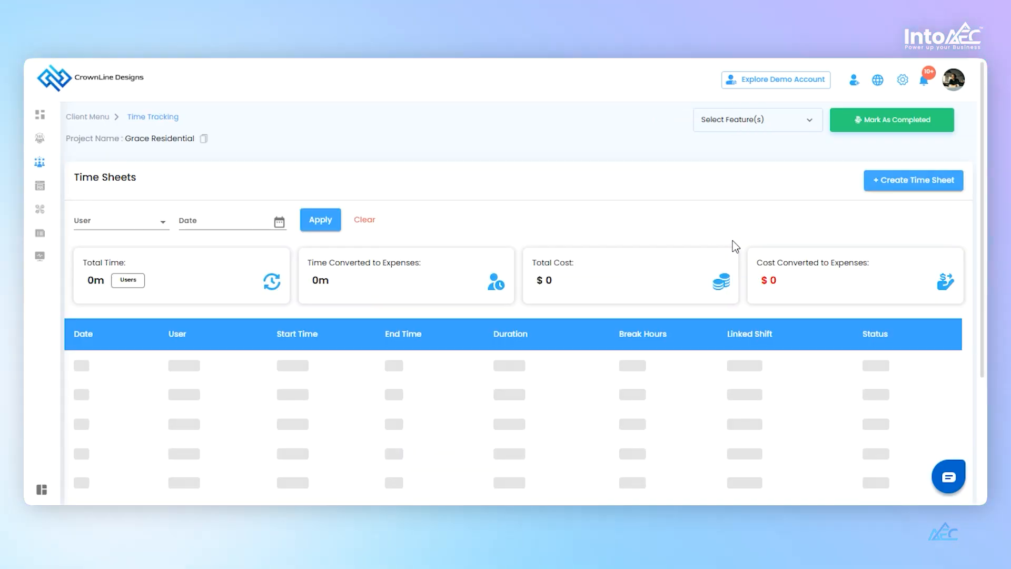
left_click(909, 181)
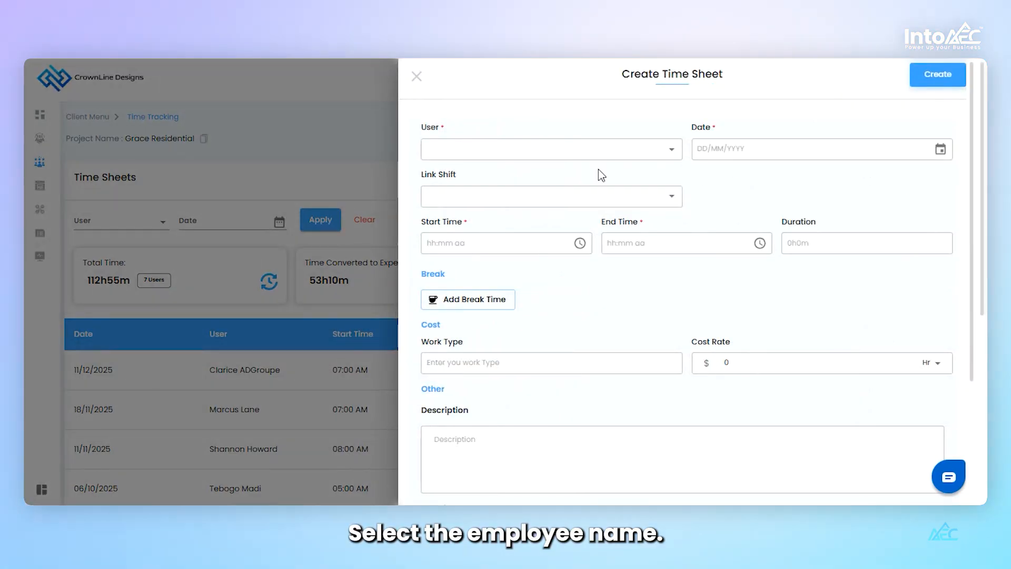
left_click(628, 158)
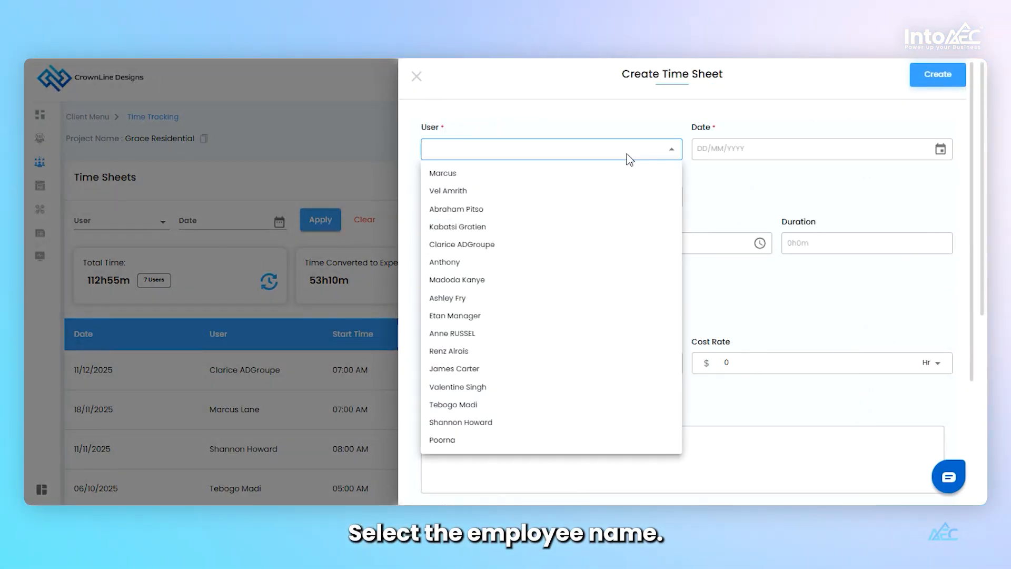
left_click(516, 177)
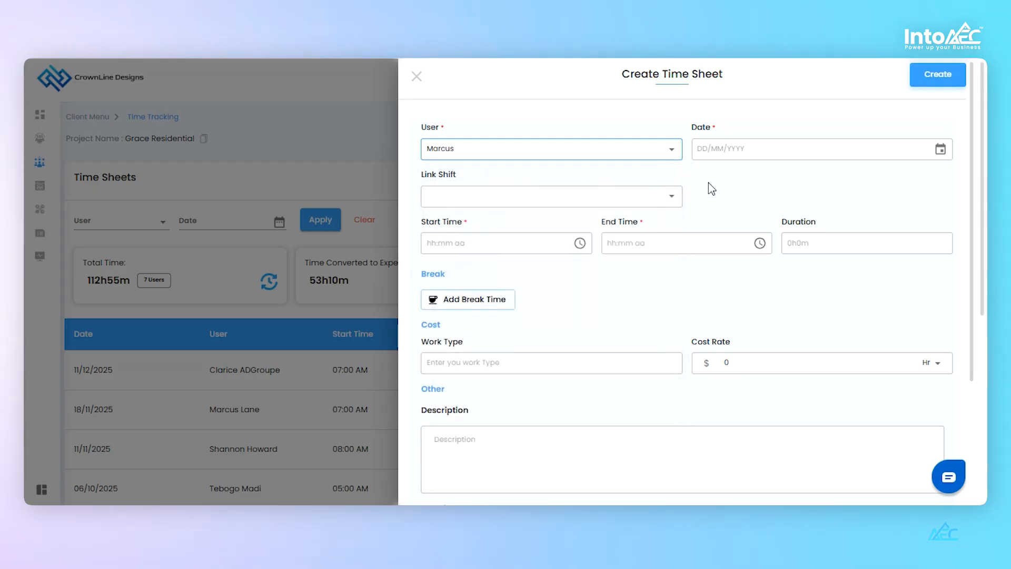
left_click(945, 152)
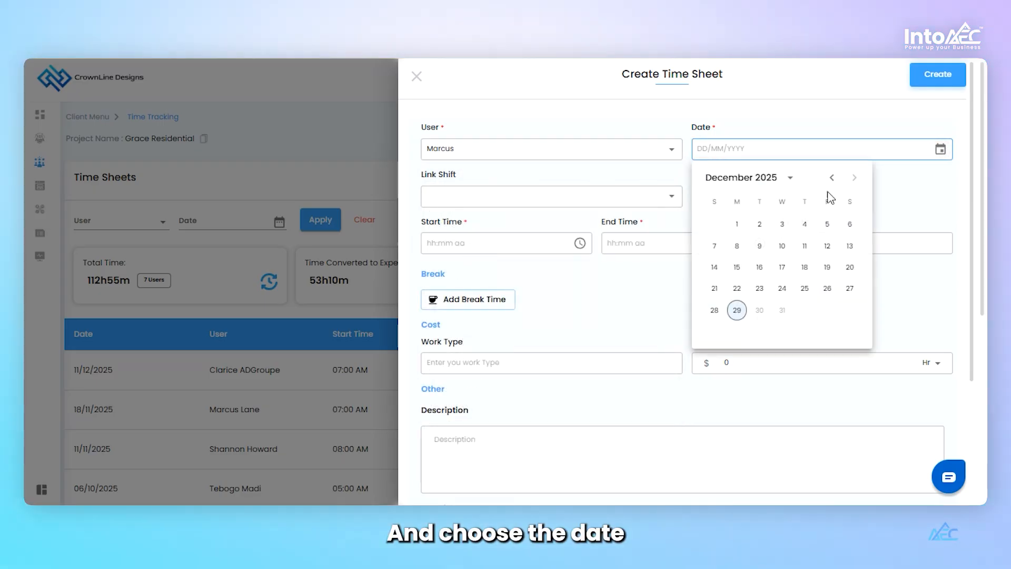
left_click(738, 310)
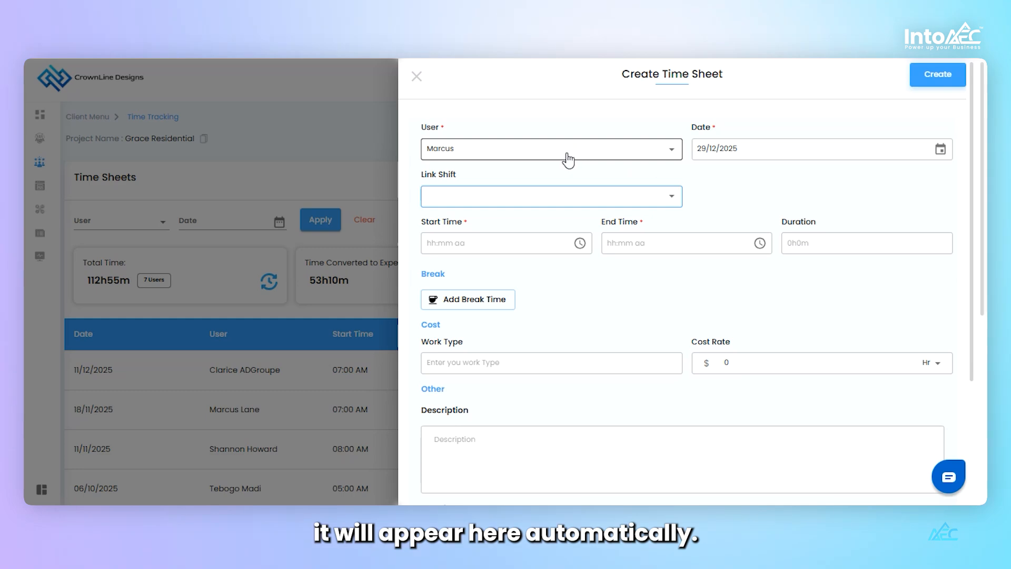
Set the time sheet's start time to 09:00 AM and its end time to 05:00 PM.
scroll(582, 179, "down", 1)
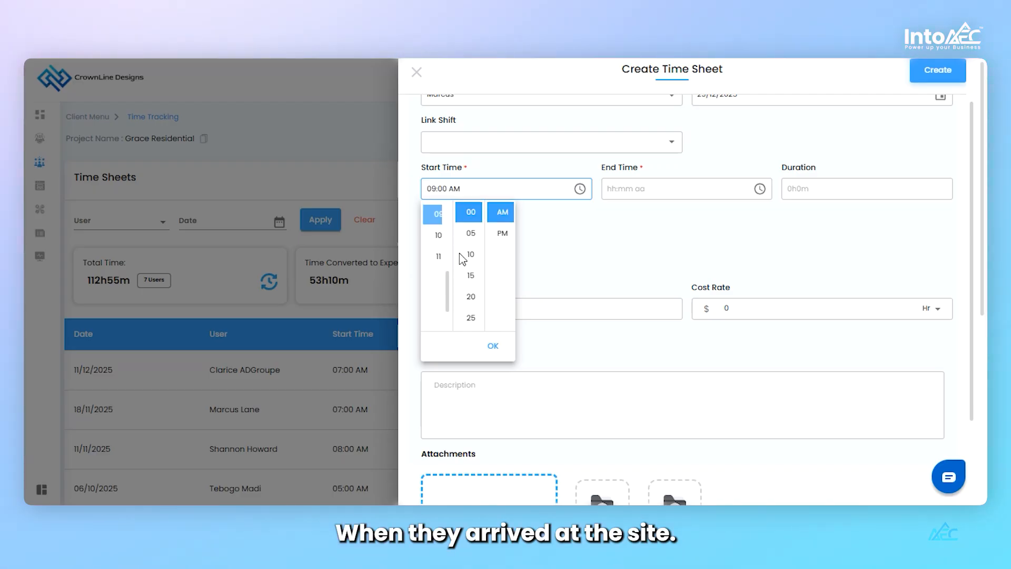
left_click(493, 346)
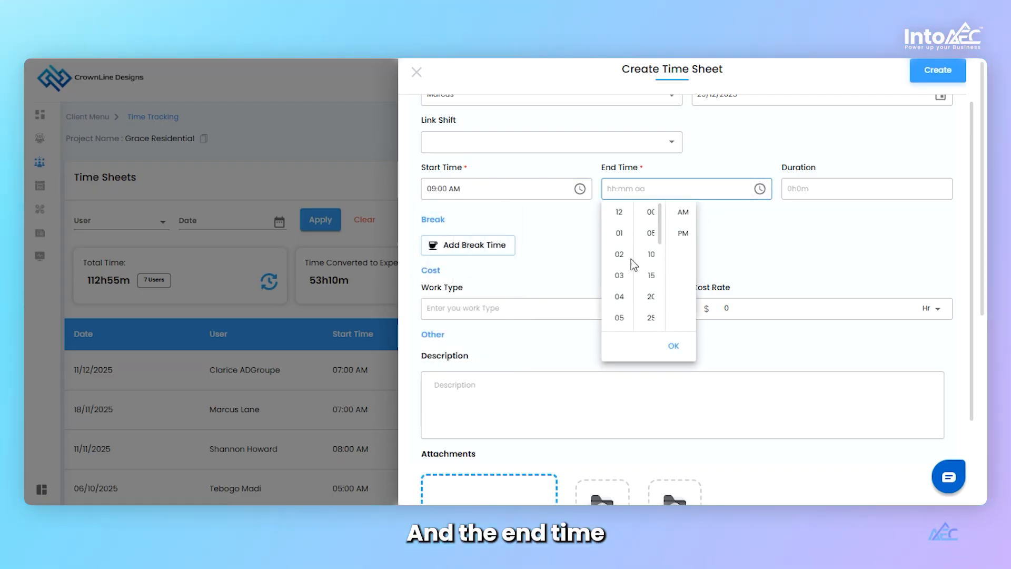
scroll(621, 285, "down", 1)
left_click(617, 288)
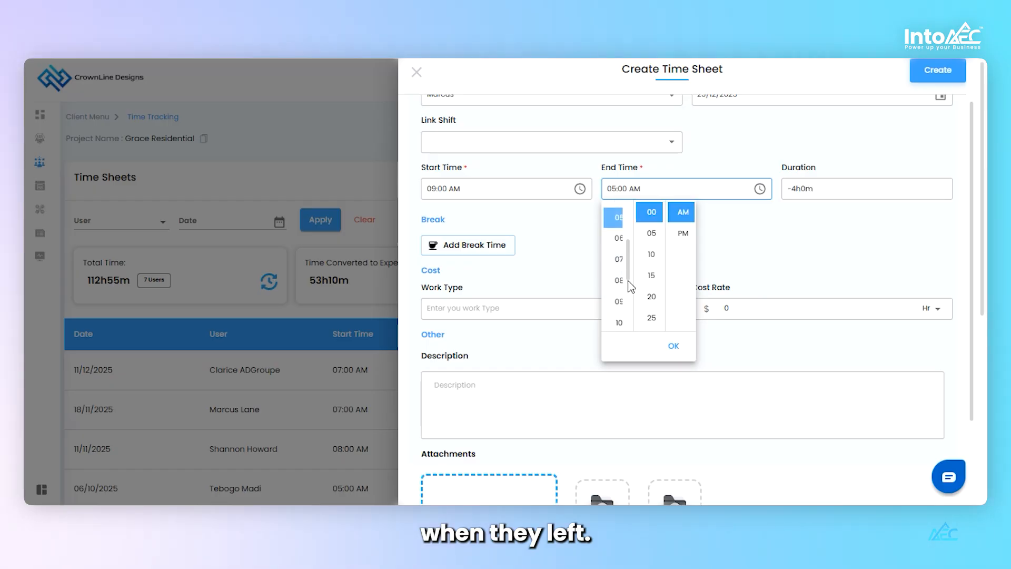
left_click(682, 233)
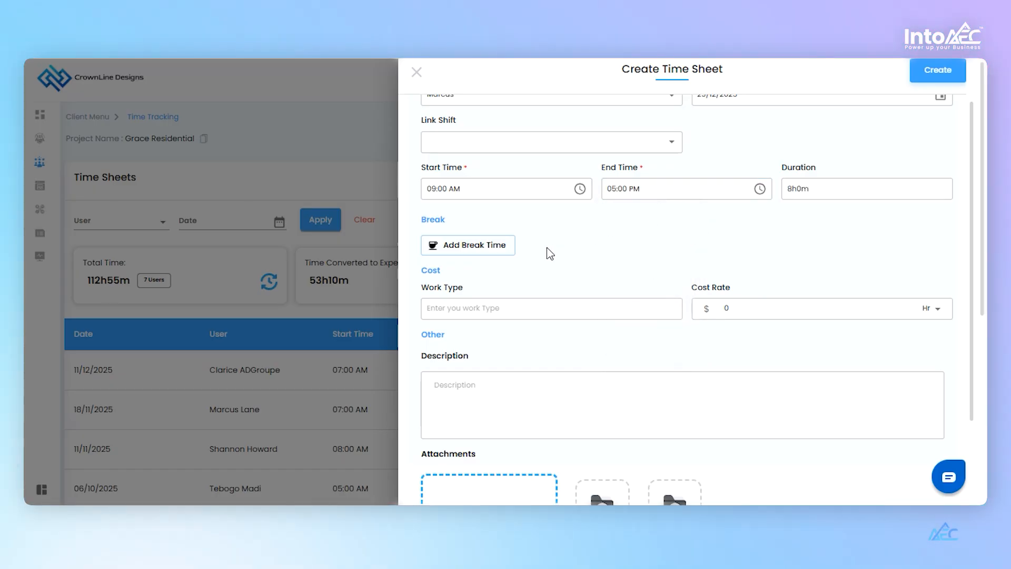
Add a break to the time sheet from 12:00 PM to 01:00 PM.
scroll(548, 253, "down", 1)
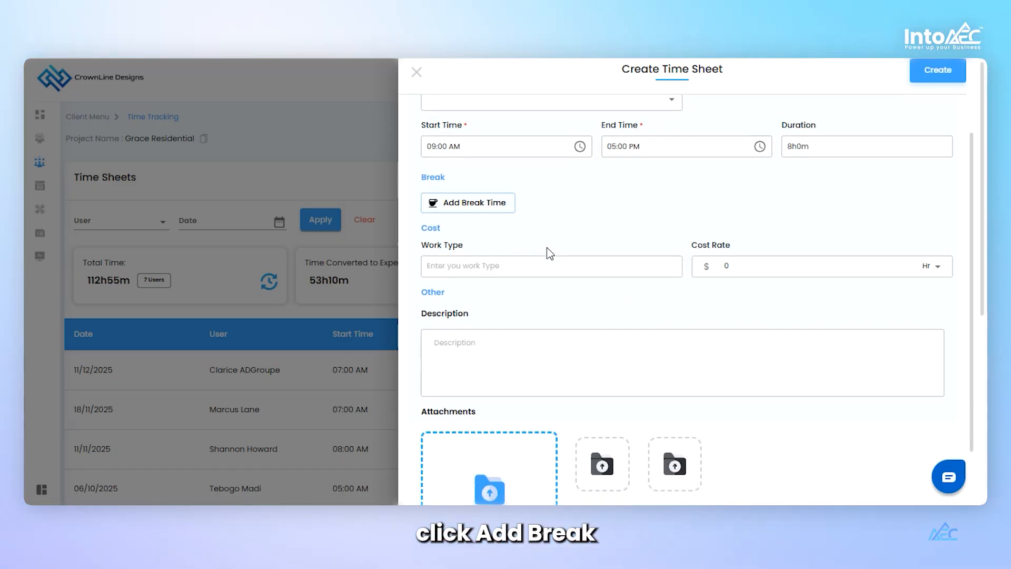
left_click(499, 209)
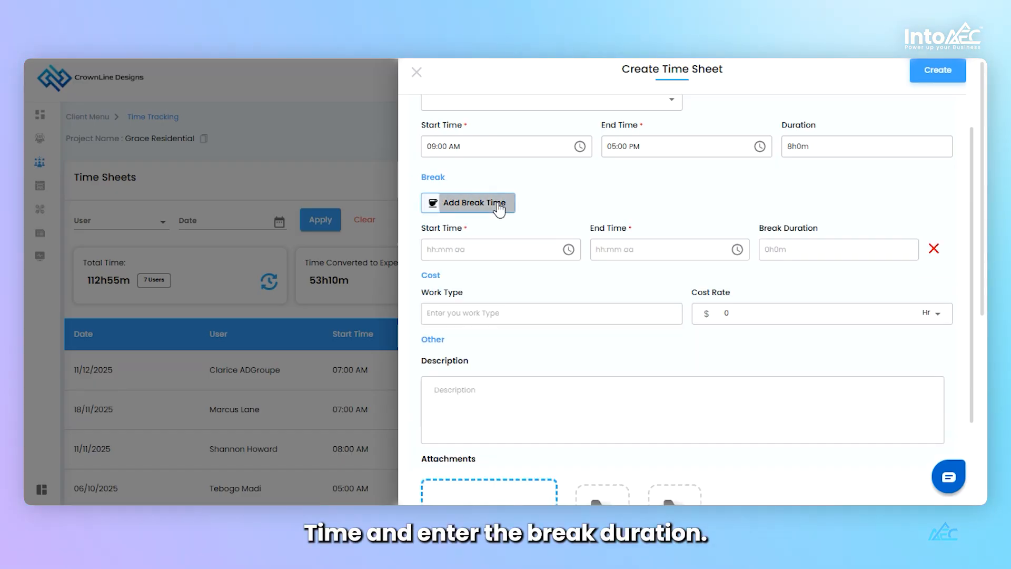
left_click(485, 248)
left_click(487, 249)
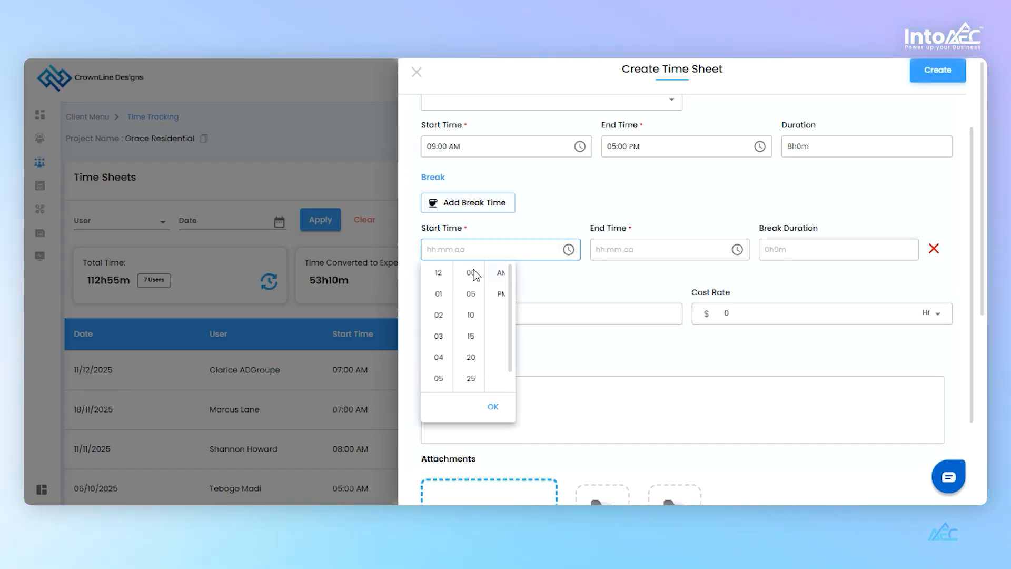
left_click(503, 293)
left_click(736, 250)
left_click(607, 293)
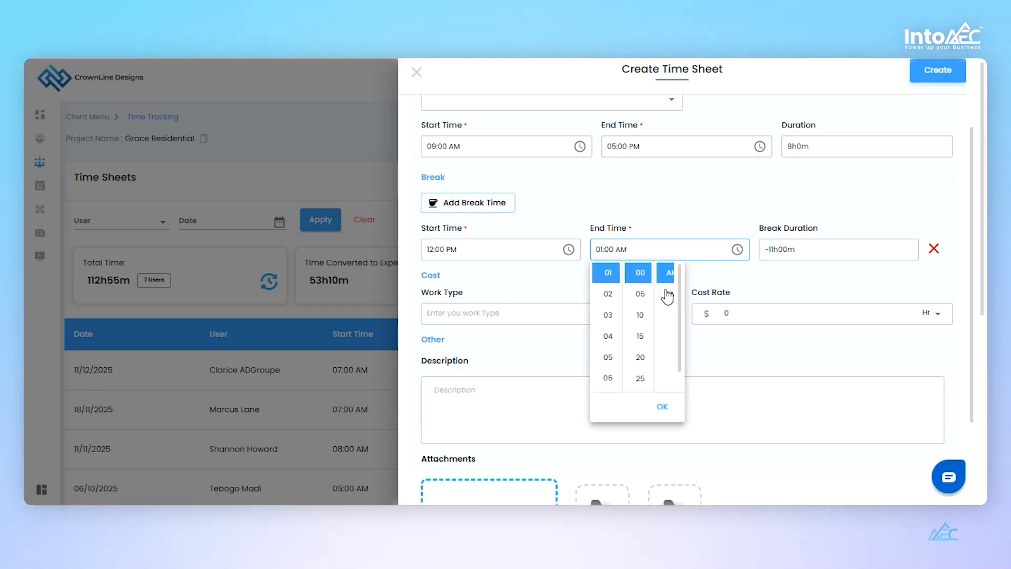
left_click(671, 293)
Enter Site Visit as the work type and set the cost rate to $200 per hour.
scroll(635, 284, "down", 1)
left_click(569, 261)
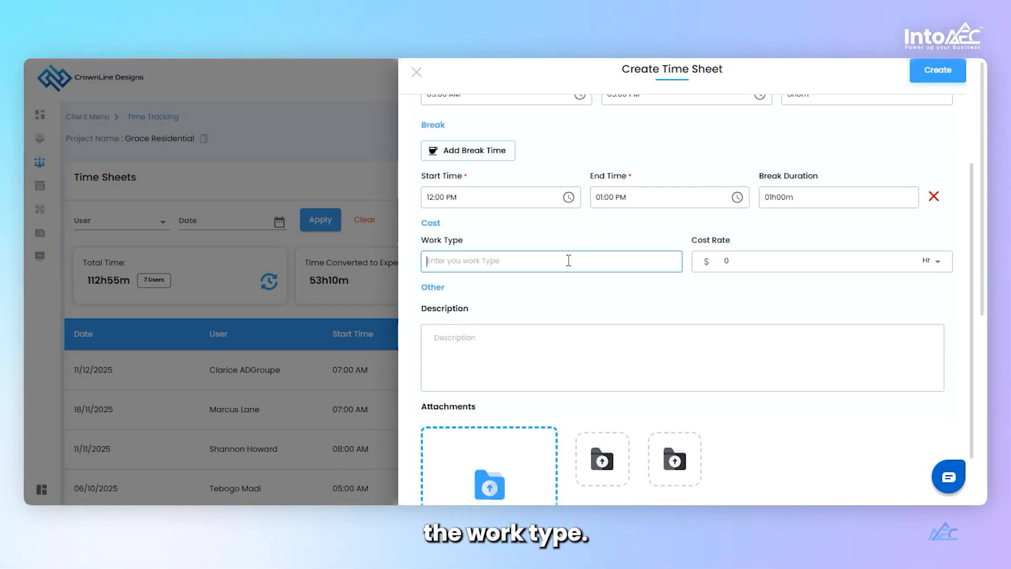
type("Site")
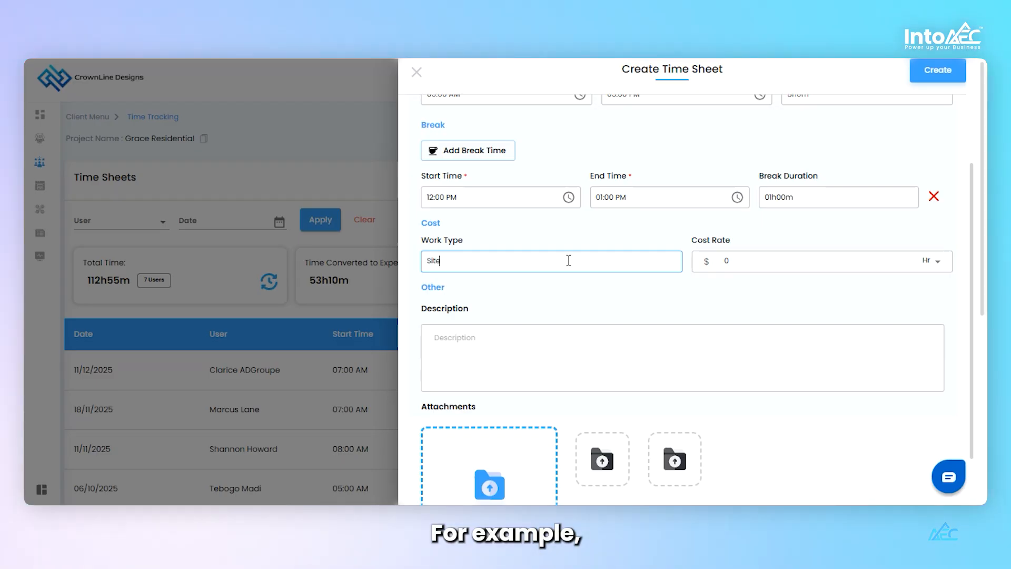
type(" Visit")
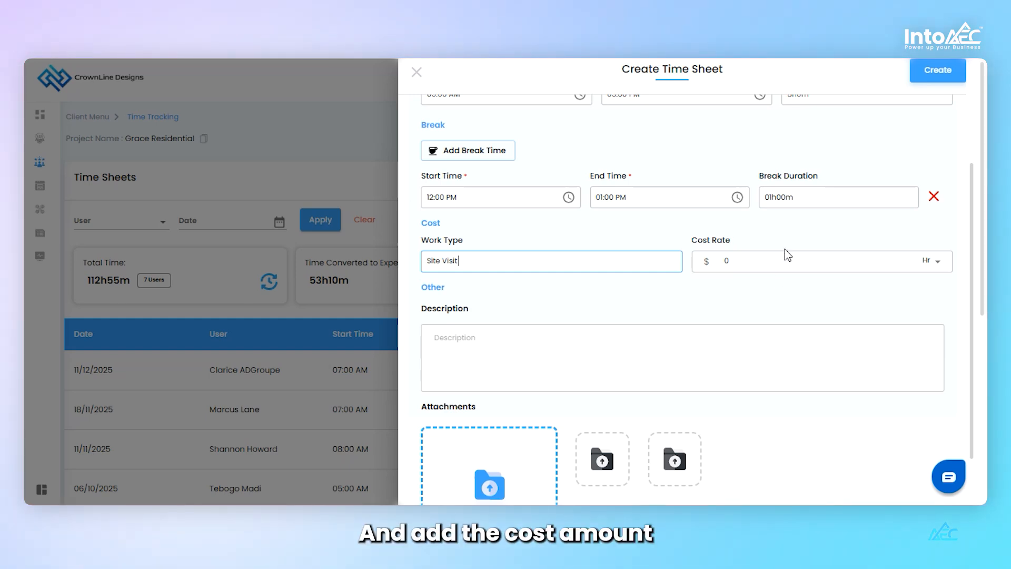
left_click(773, 260)
type("200")
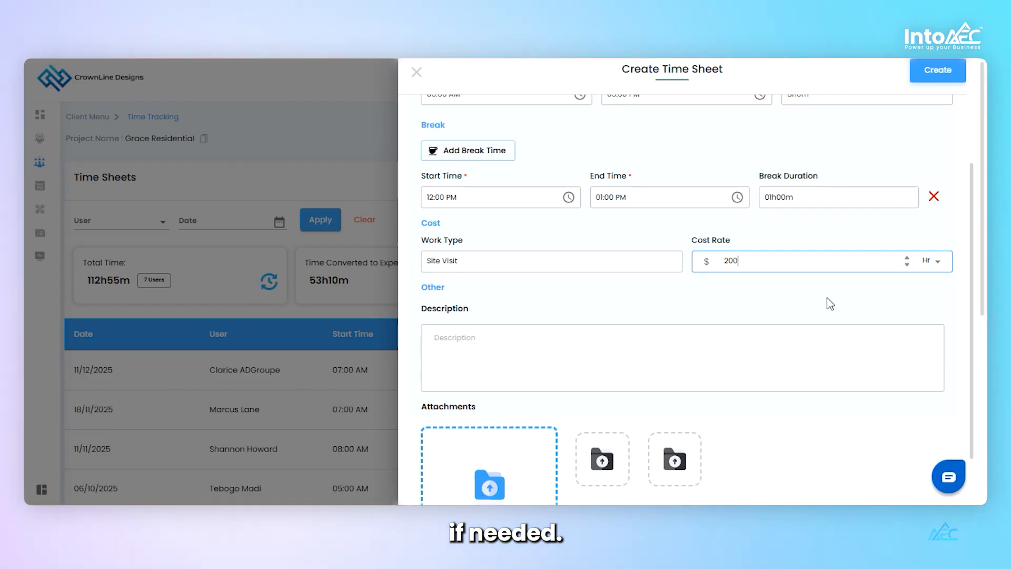
Change the $200 cost rate's unit to Day and create the time sheet without a description or attachments.
left_click(932, 263)
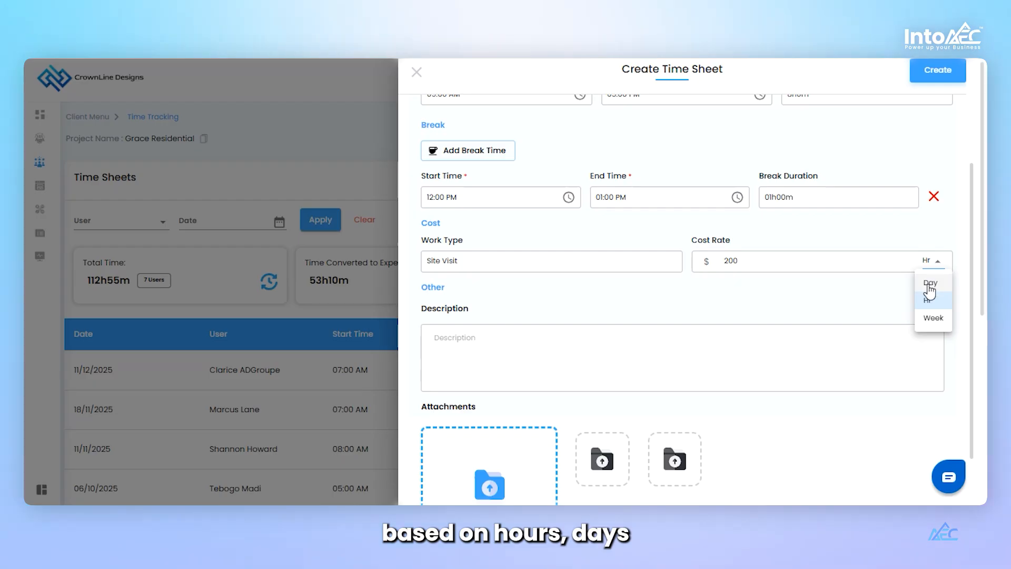
left_click(930, 283)
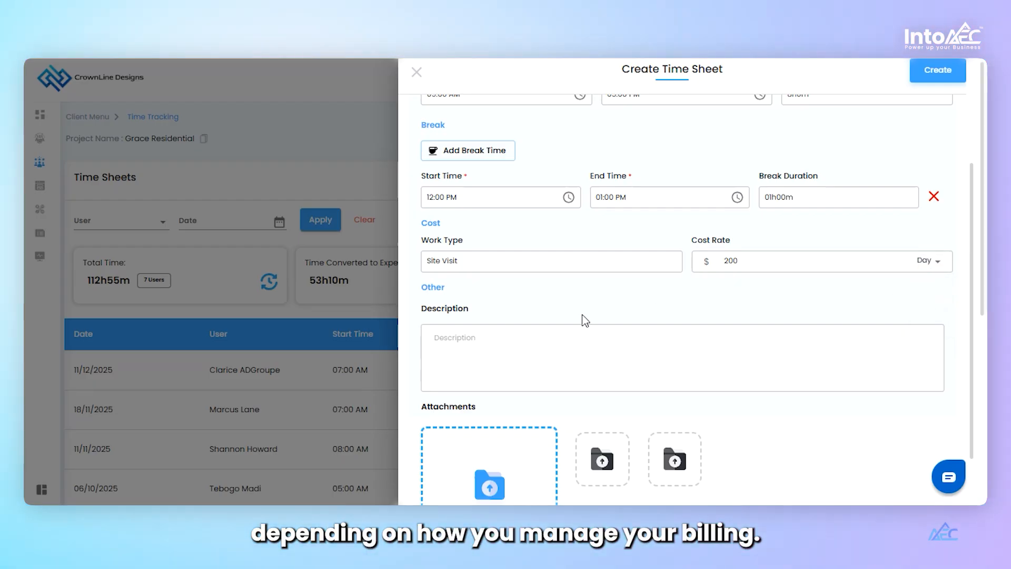
scroll(582, 316, "down", 1)
left_click(450, 267)
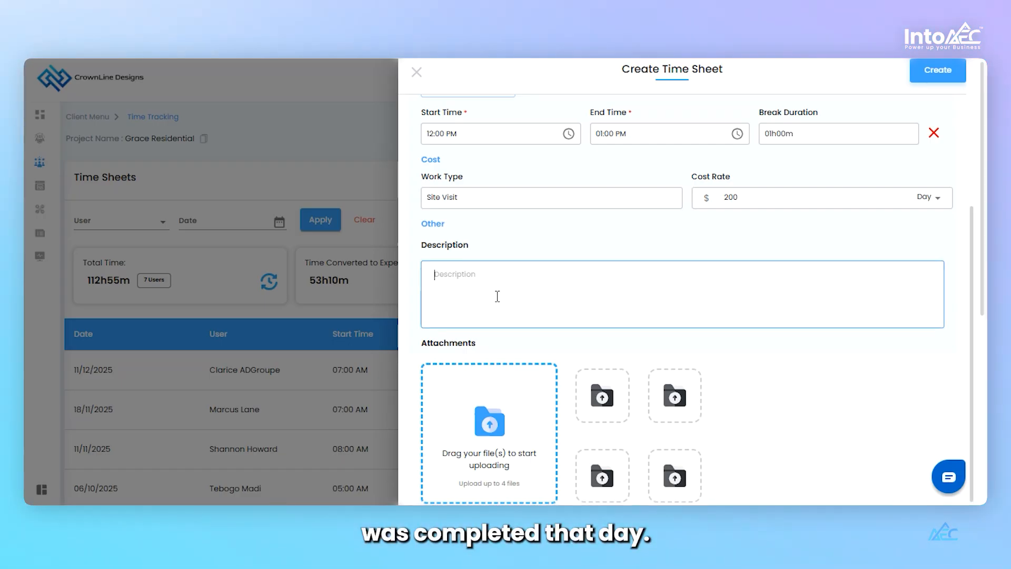
scroll(511, 337, "down", 1)
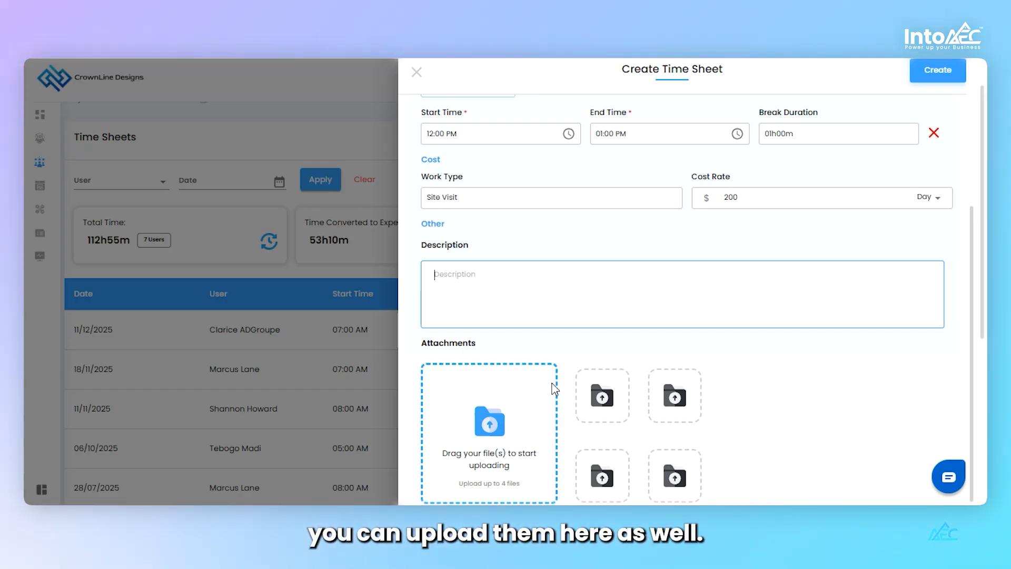
scroll(766, 375, "up", 5)
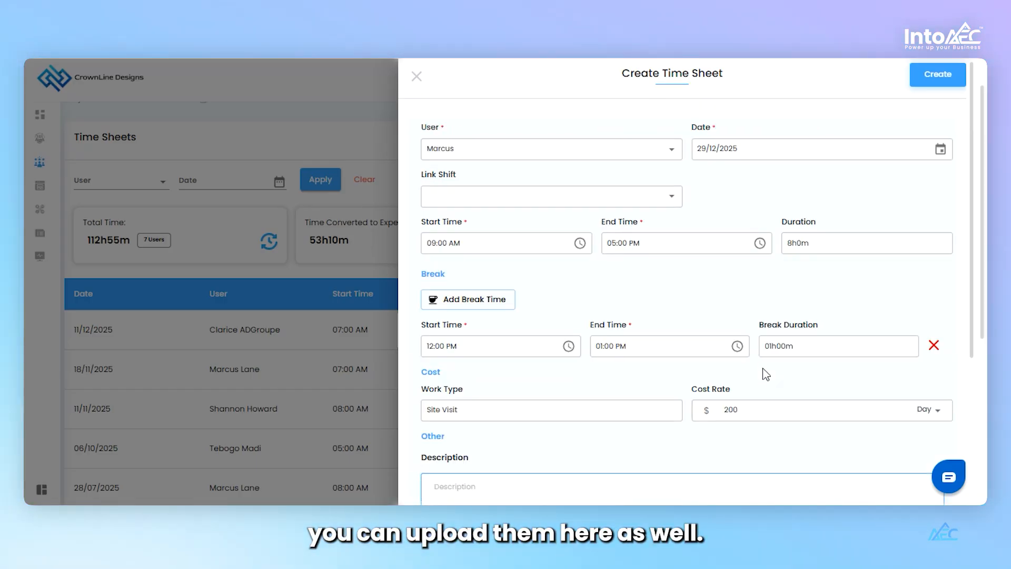
left_click(935, 83)
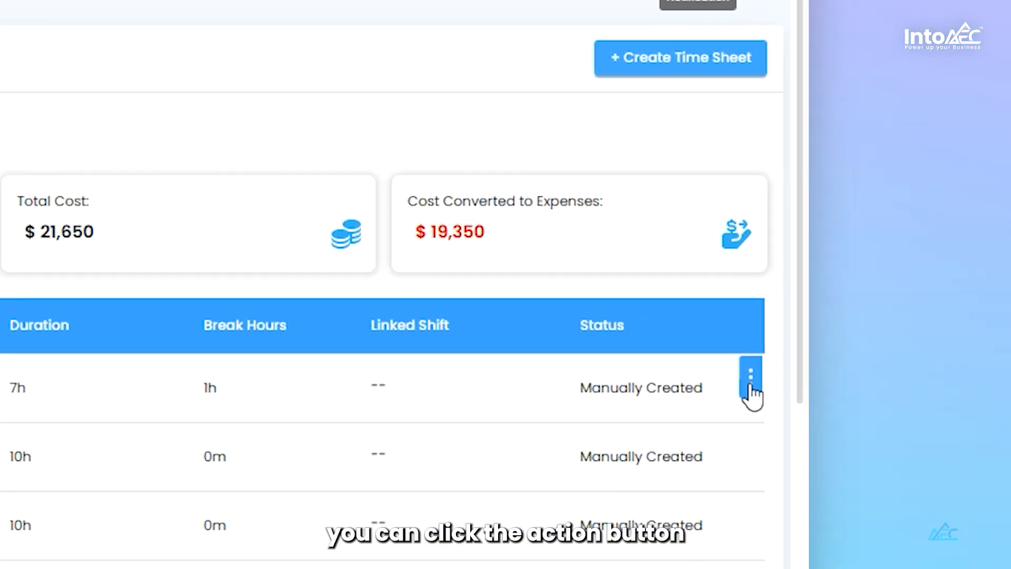
Examine the actions available for the 29/12/2025 time sheet, and review the Status of the entries on both pages of the list.
left_click(751, 390)
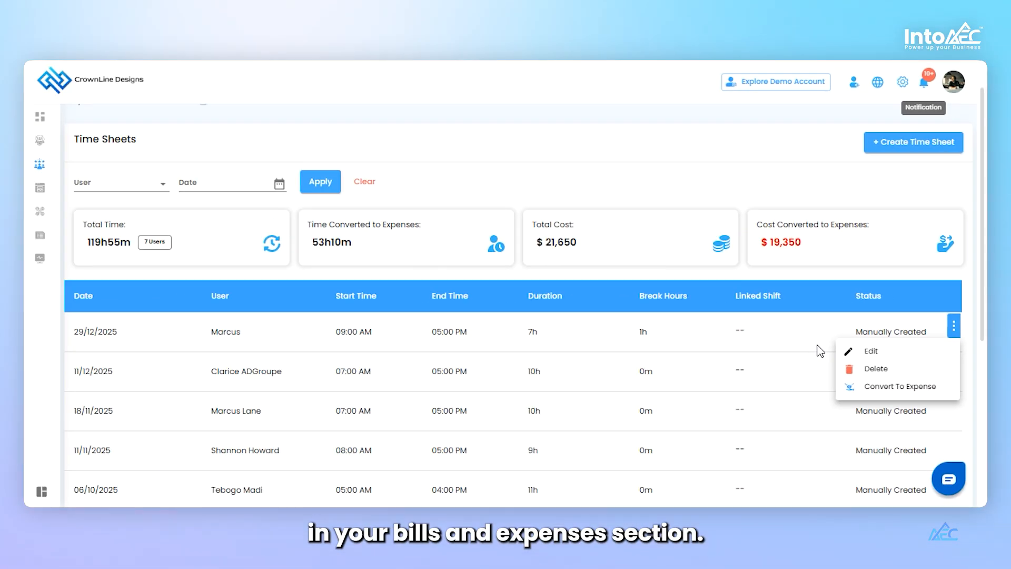
left_click(820, 351)
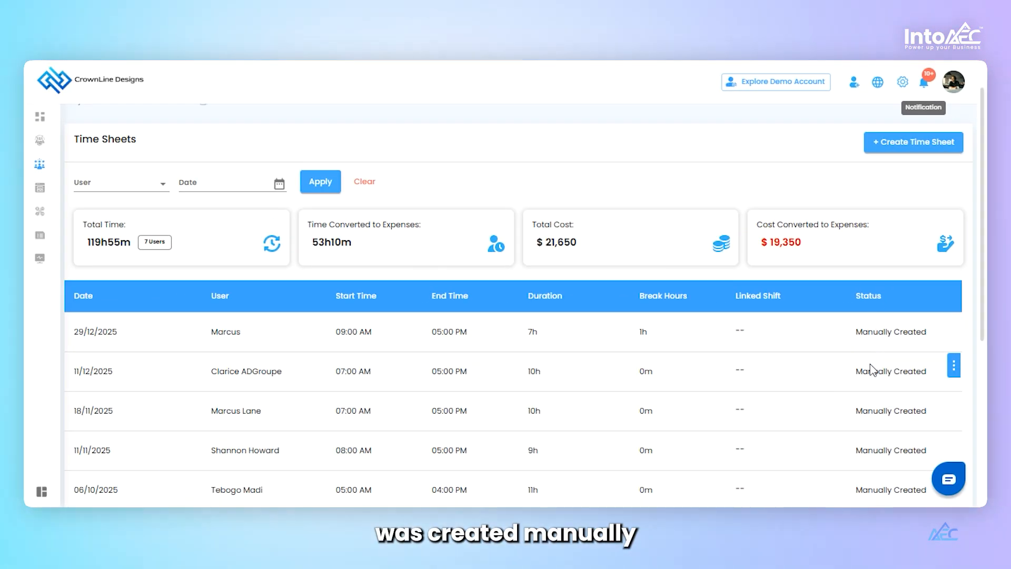
scroll(864, 374, "down", 2)
scroll(868, 374, "down", 3)
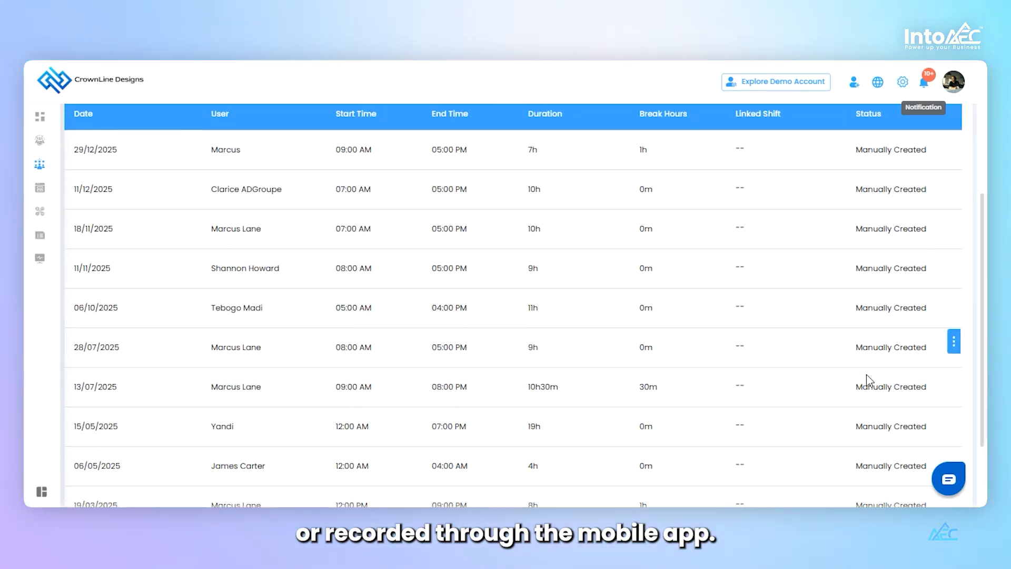
left_click(901, 452)
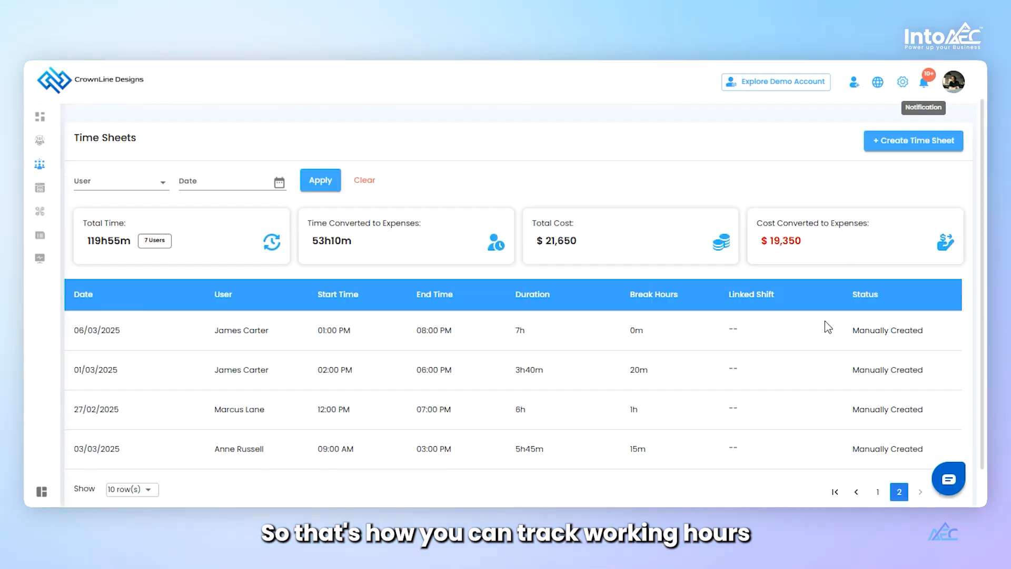
scroll(848, 369, "down", 1)
left_click(877, 451)
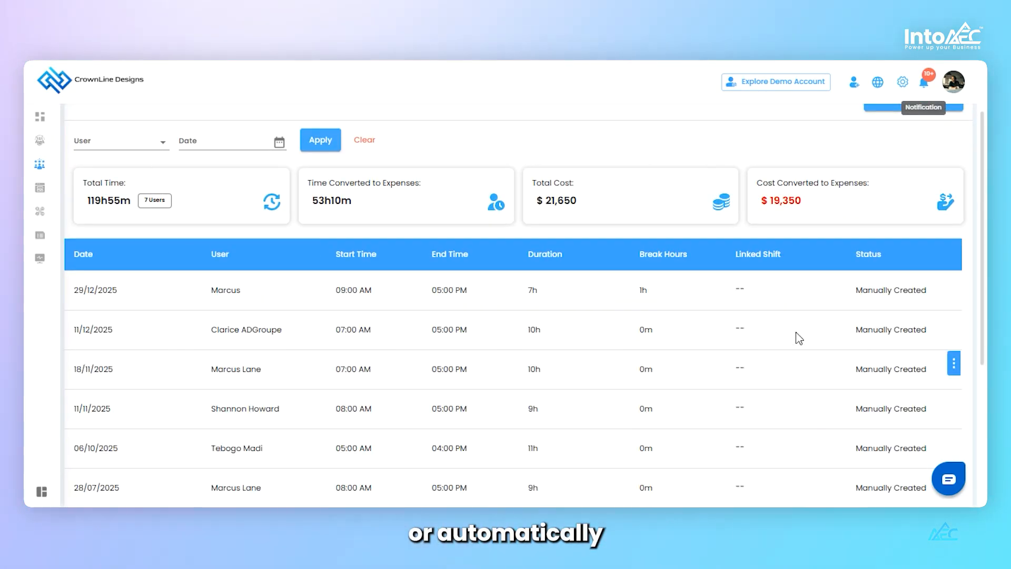
scroll(802, 328, "up", 2)
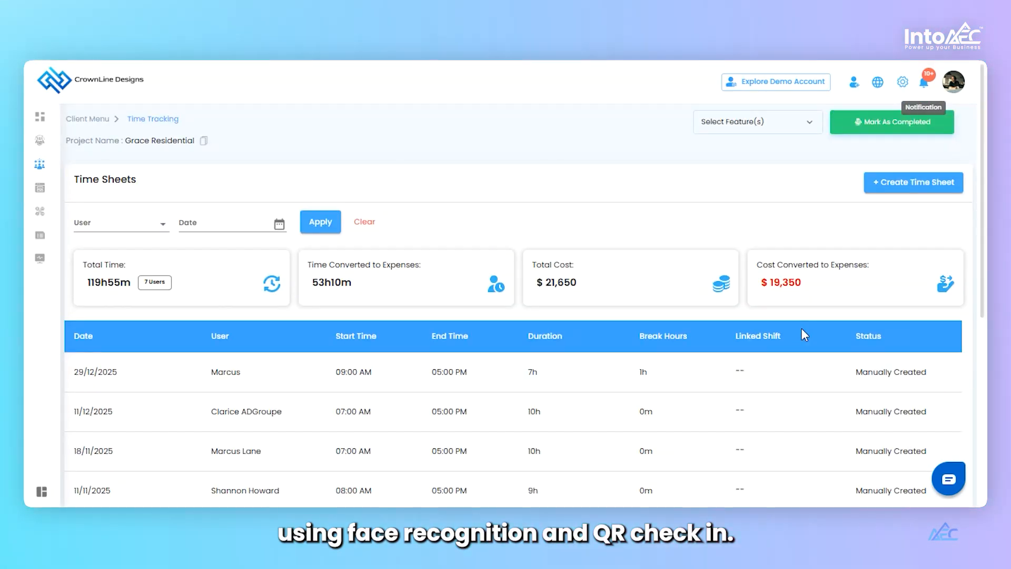